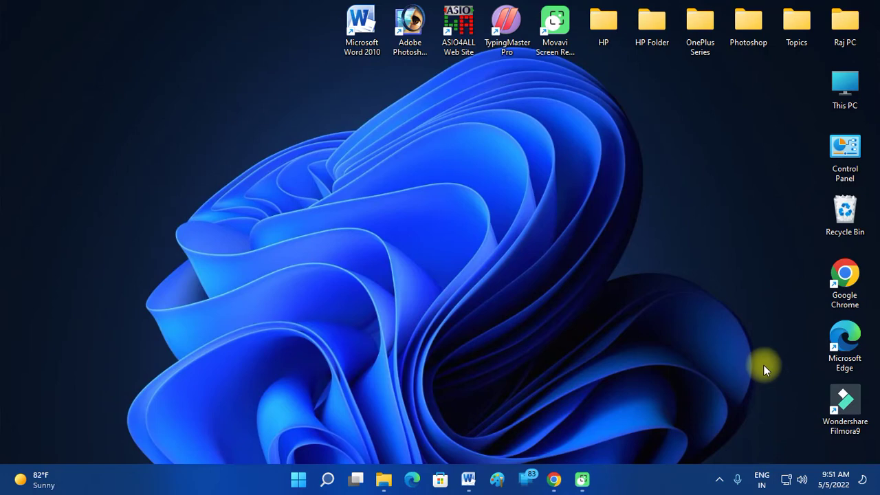
# Step: Check for new updates on the Windows Update page of Settings, and close Settings
pyautogui.press('super')
pyautogui.click(583, 136)
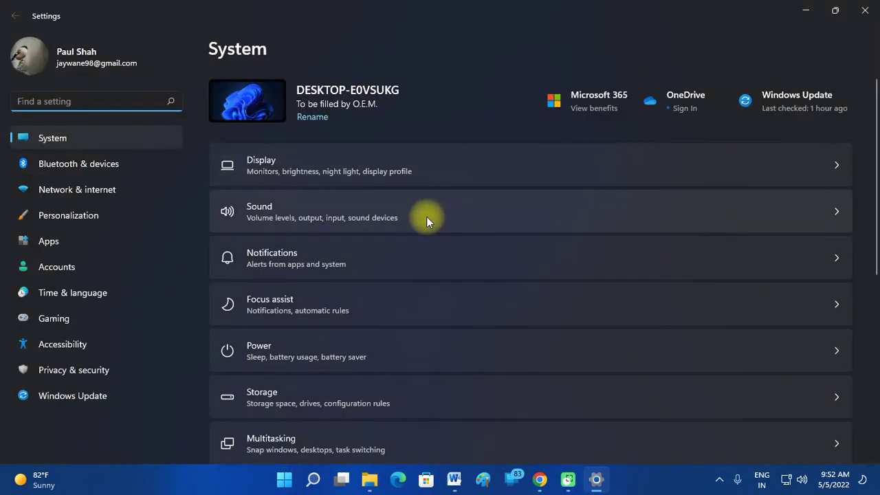
pyautogui.click(823, 98)
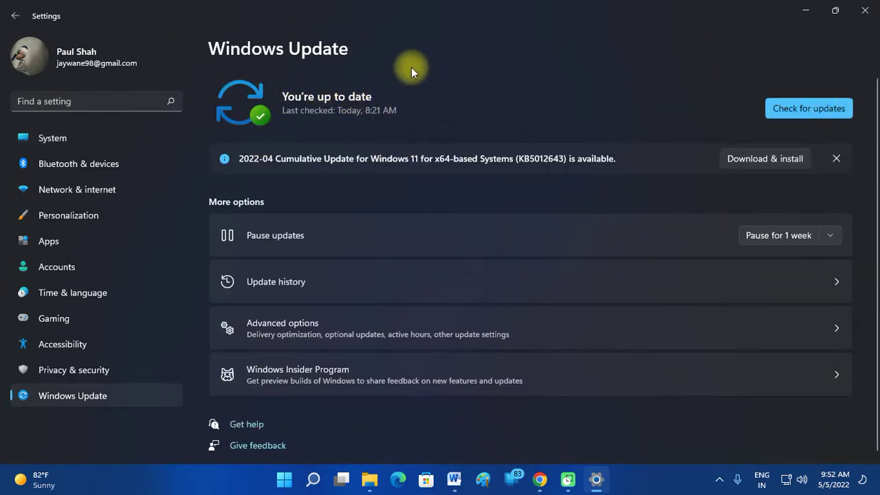
pyautogui.click(813, 104)
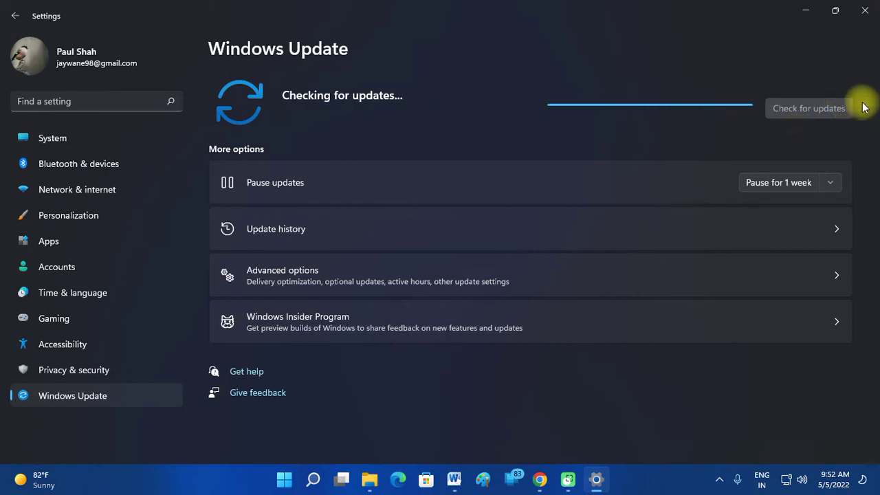
pyautogui.click(863, 10)
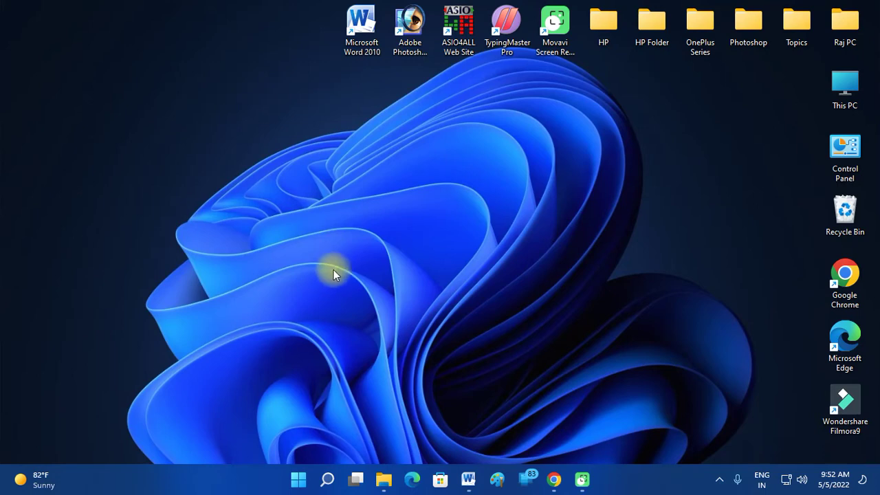
# Step: Open Device Manager maximized and expand only the Display adapters category, leaving Disk drives collapsed
pyautogui.rightClick(299, 483)
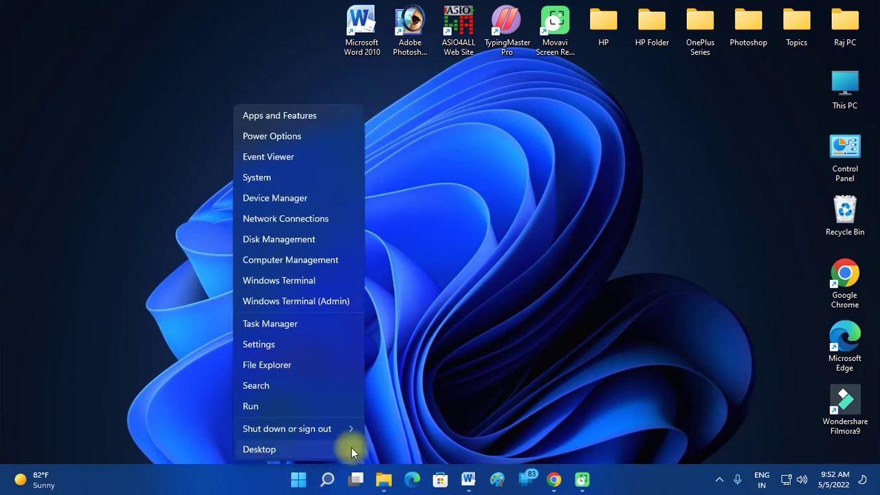
pyautogui.click(292, 198)
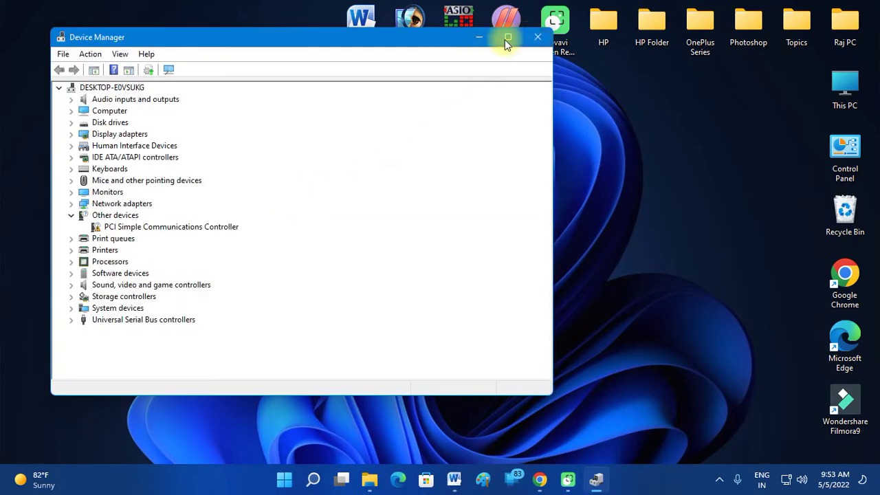
pyautogui.click(507, 37)
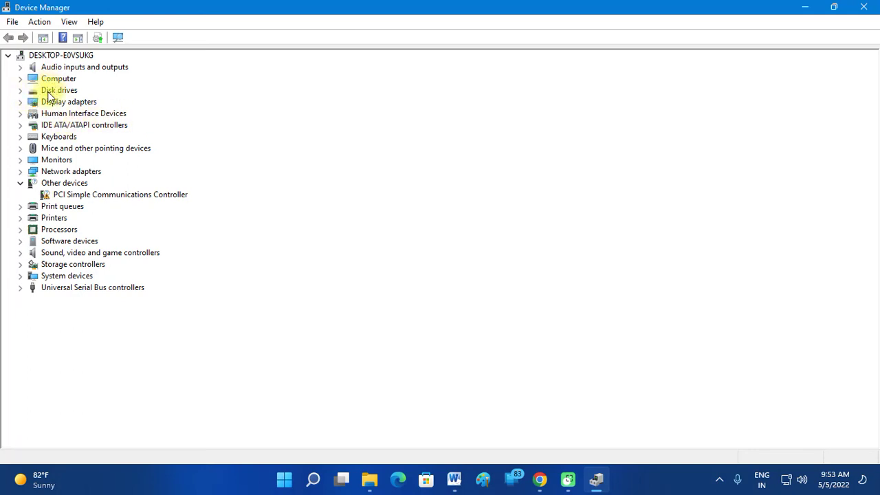
pyautogui.click(20, 92)
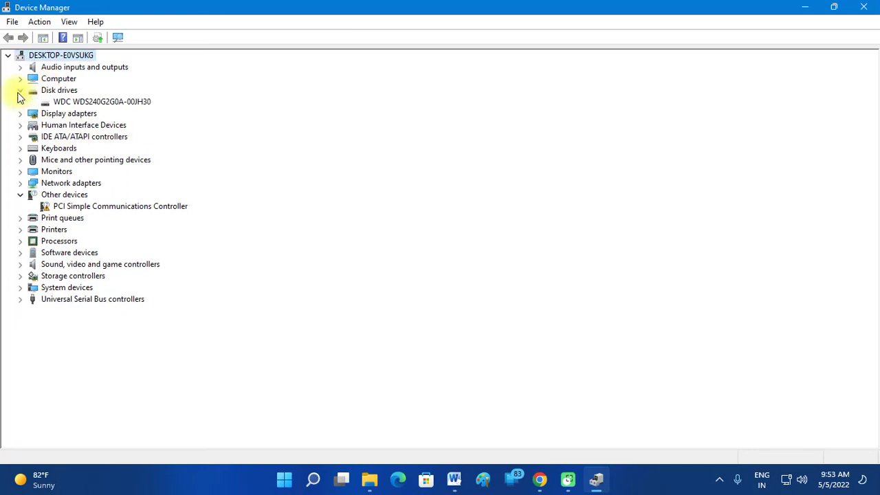
pyautogui.click(20, 116)
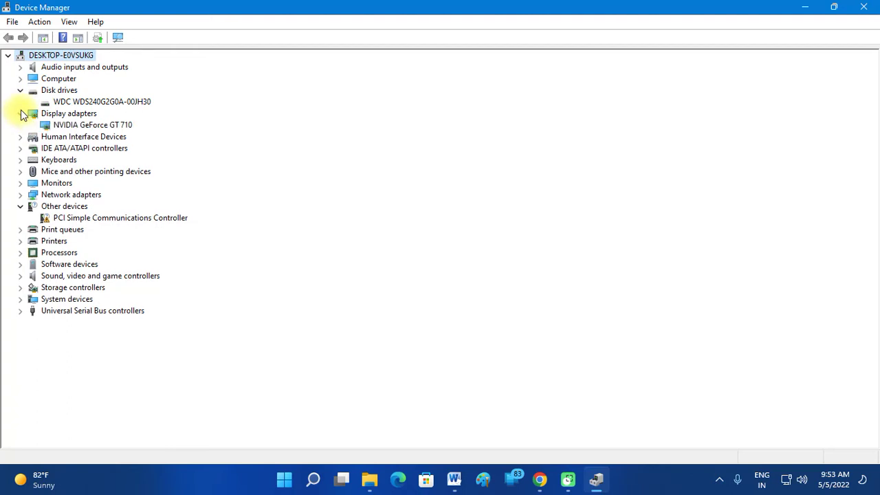
pyautogui.click(20, 90)
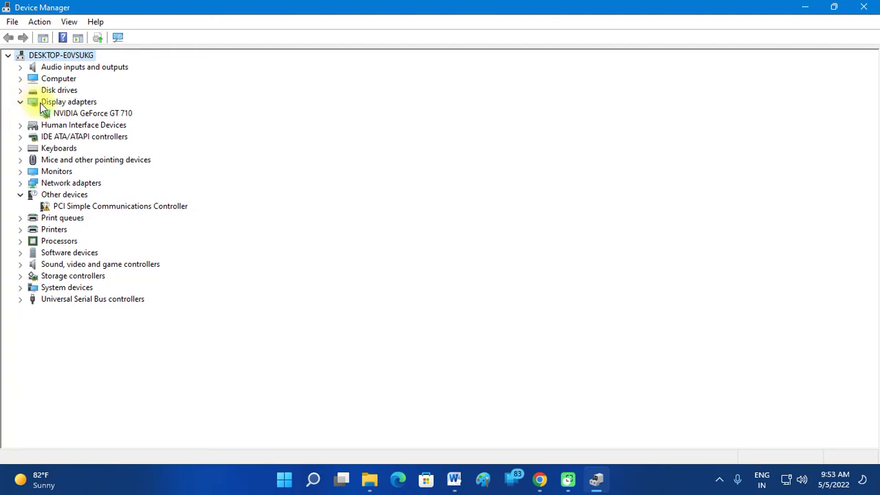
# Step: View the driver properties of the NVIDIA GeForce GT 710 display adapter, and close Device Manager
pyautogui.rightClick(84, 117)
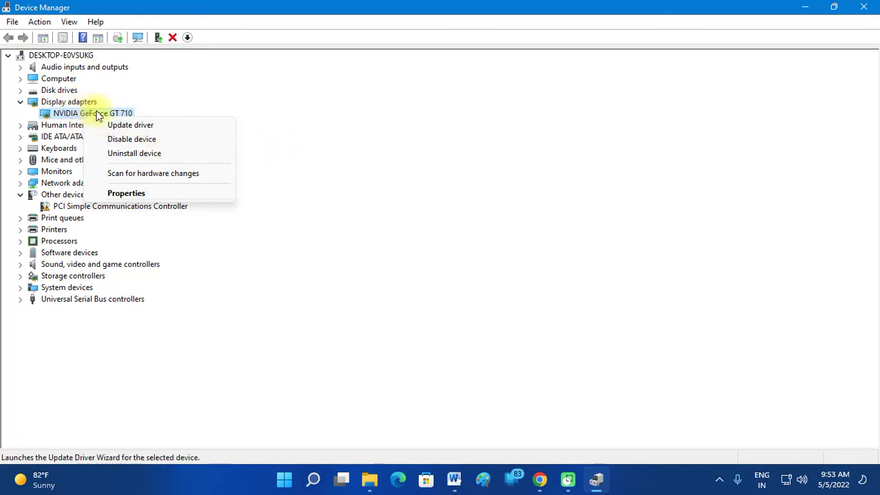
pyautogui.click(343, 130)
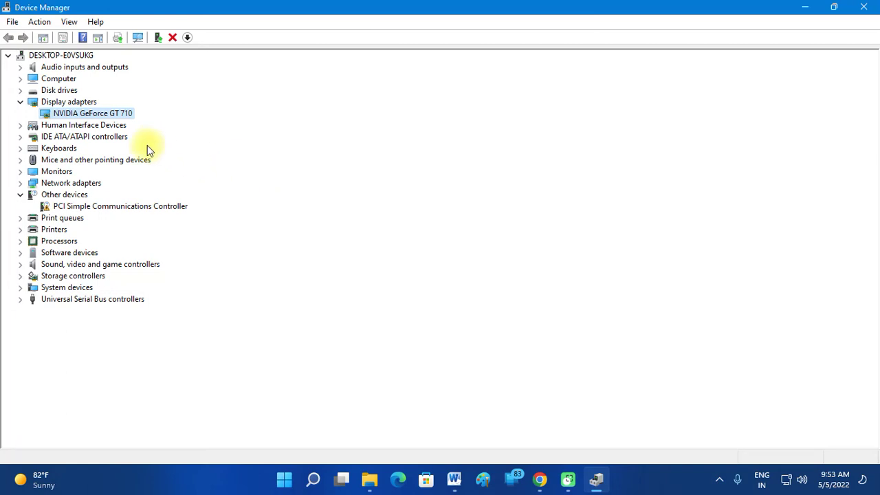
pyautogui.rightClick(110, 113)
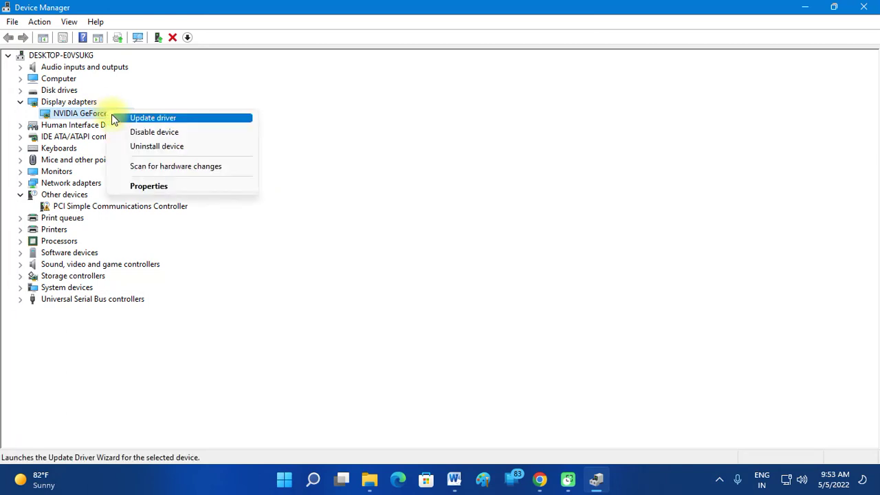
pyautogui.click(155, 187)
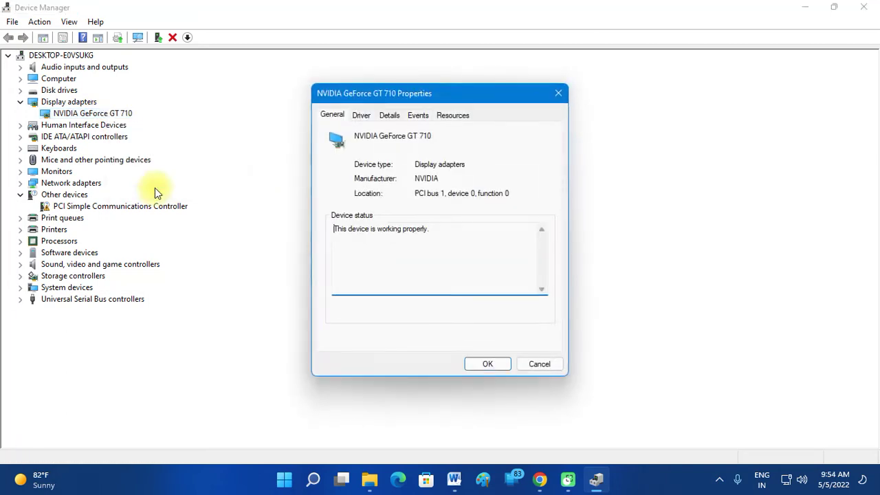
pyautogui.click(364, 117)
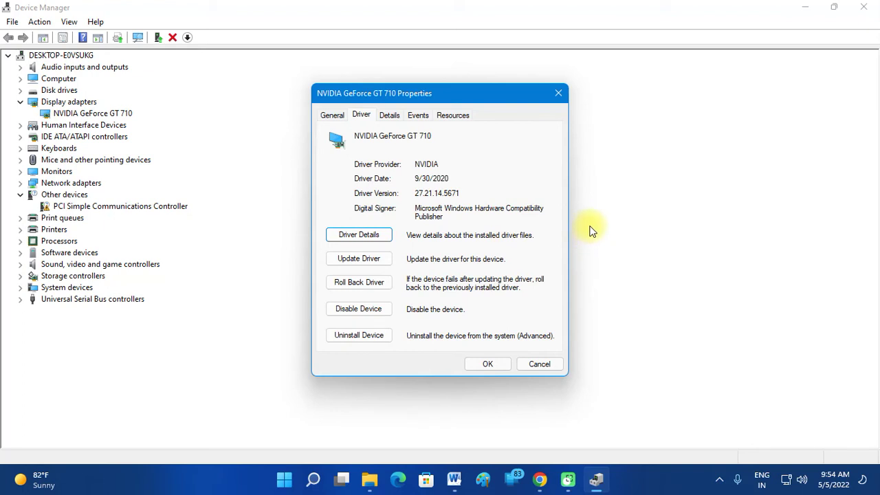
pyautogui.press('Escape')
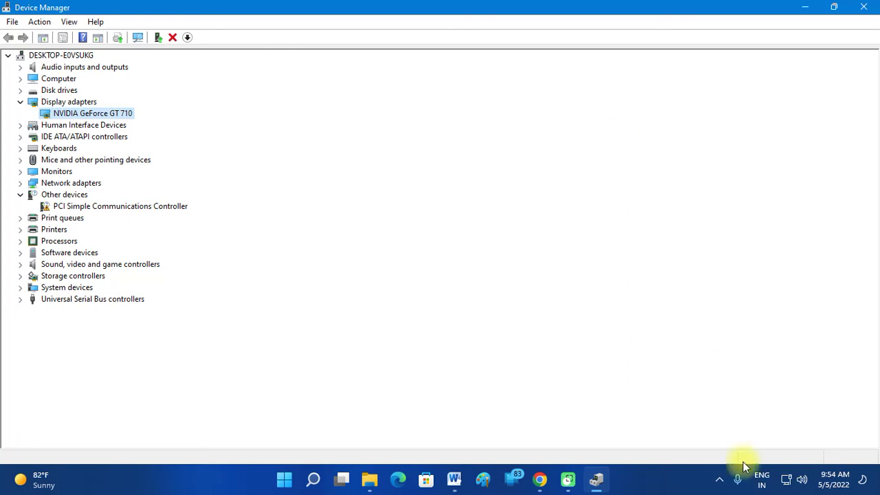
pyautogui.click(805, 466)
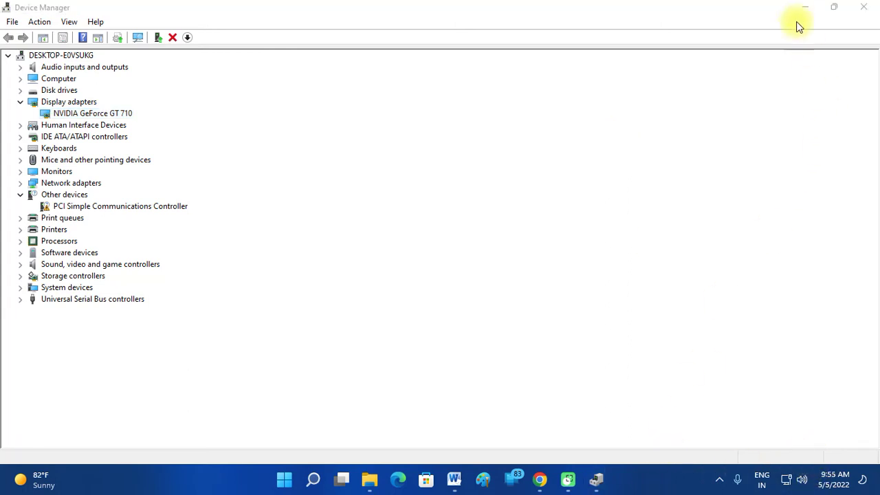
pyautogui.click(863, 7)
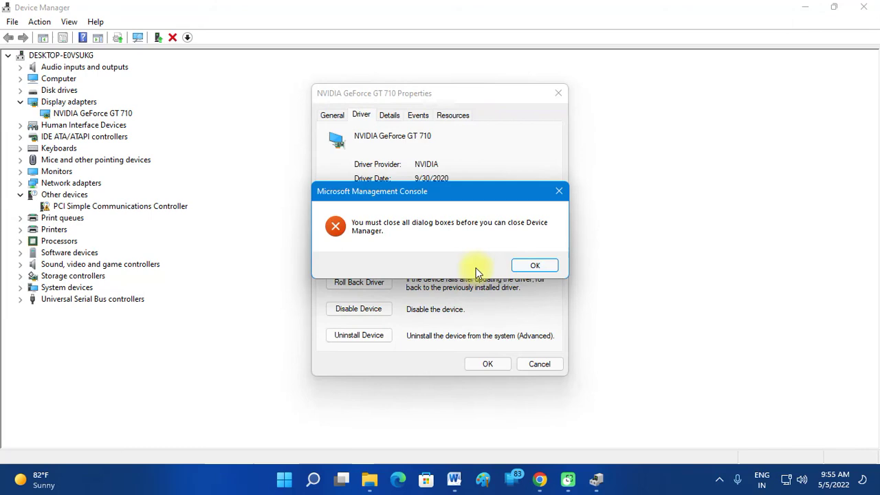
pyautogui.click(534, 264)
pyautogui.click(562, 93)
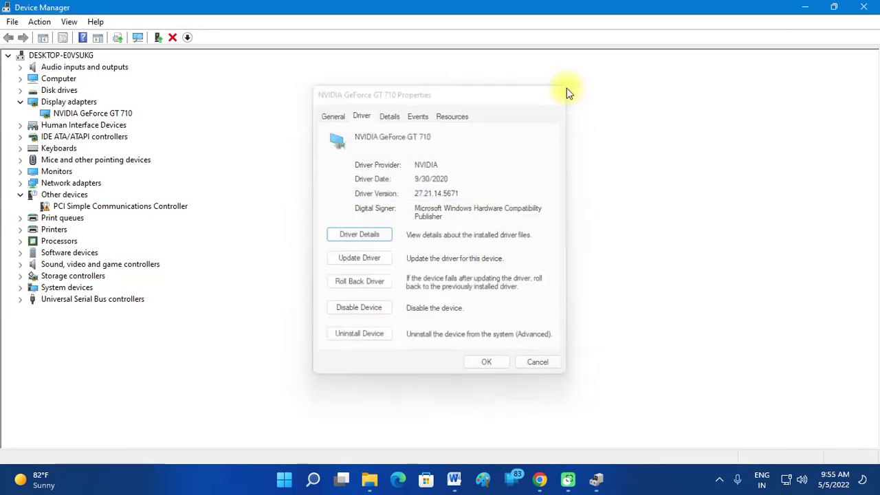
pyautogui.click(863, 7)
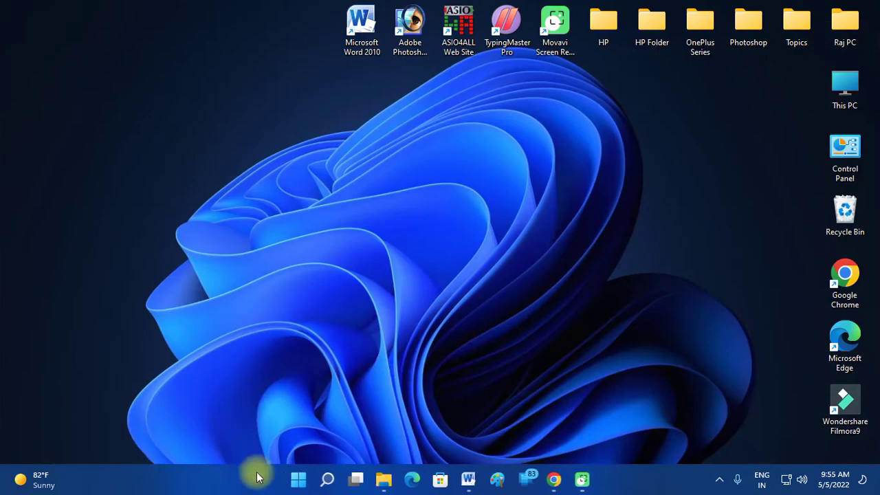
# Step: Open the optional updates in the advanced Windows Update options and expand the list of driver updates
pyautogui.click(298, 479)
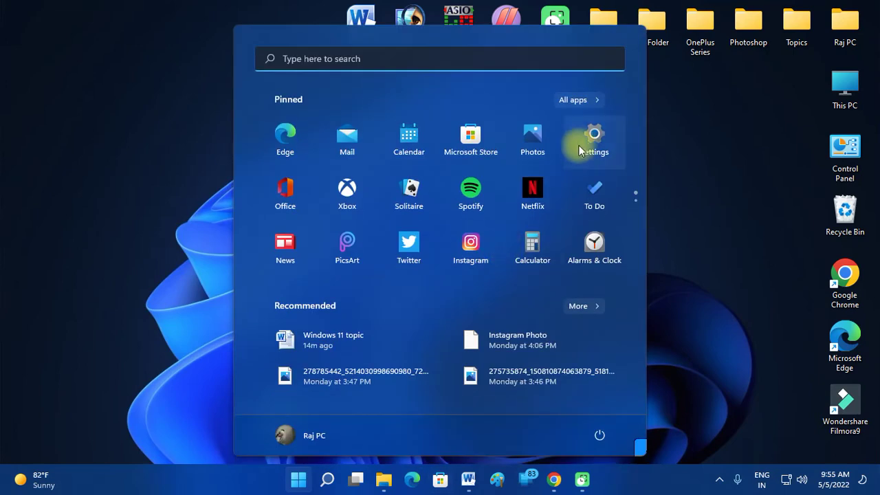
pyautogui.click(578, 141)
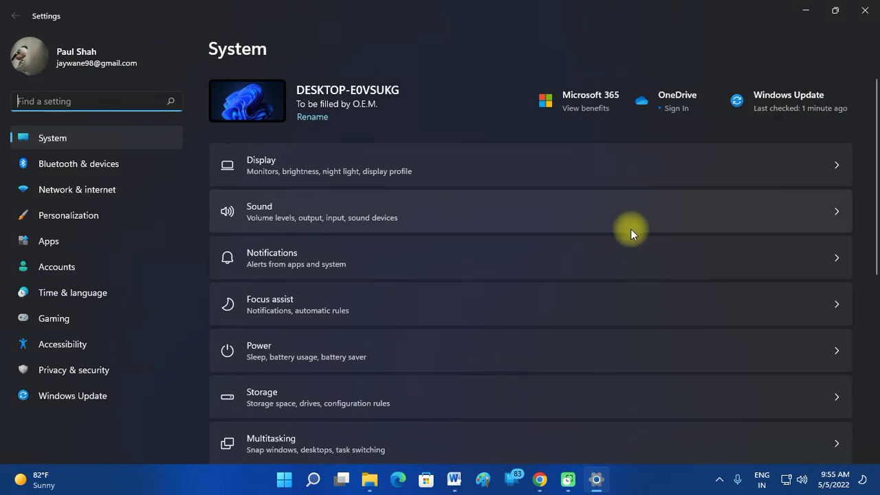
pyautogui.click(130, 389)
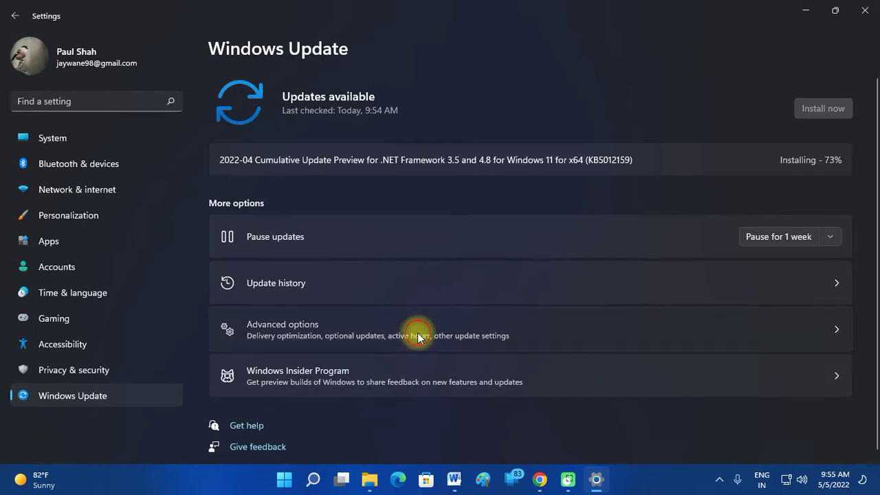
pyautogui.click(417, 336)
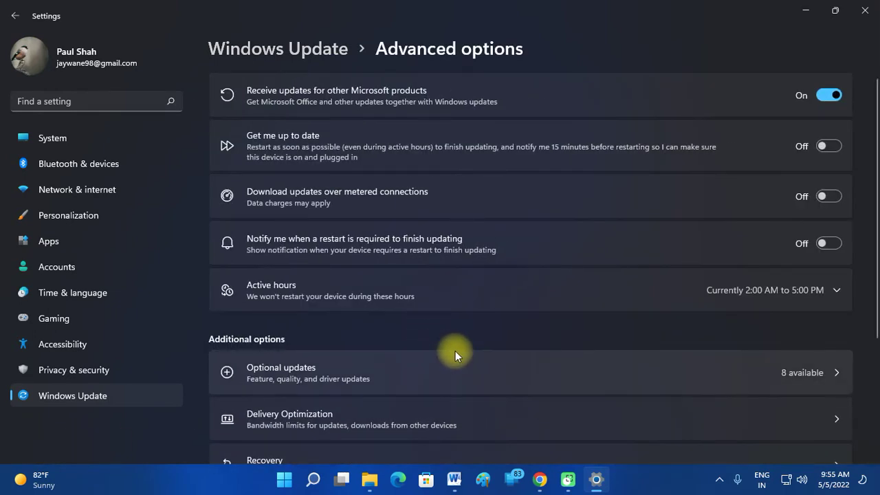
pyautogui.click(395, 367)
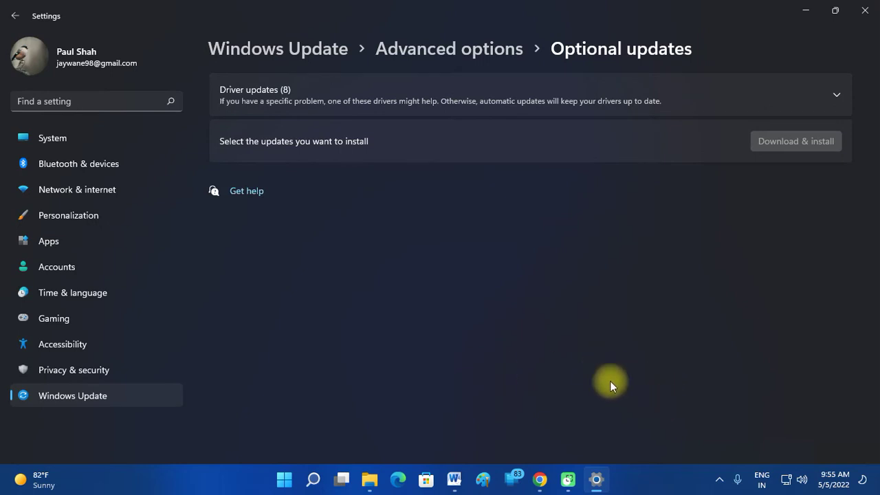
pyautogui.click(835, 96)
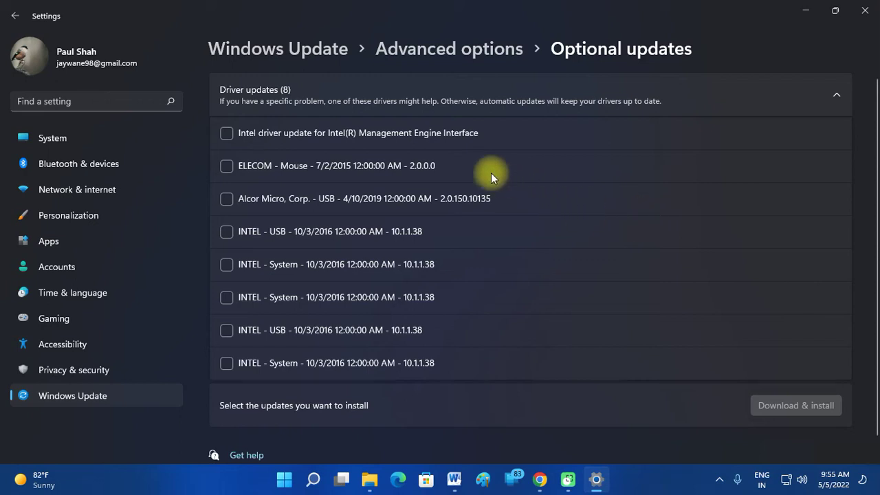
# Step: Select the Intel Management Engine Interface, ELECOM mouse and Alcor Micro USB driver updates, clear those selections and close Settings
pyautogui.click(227, 132)
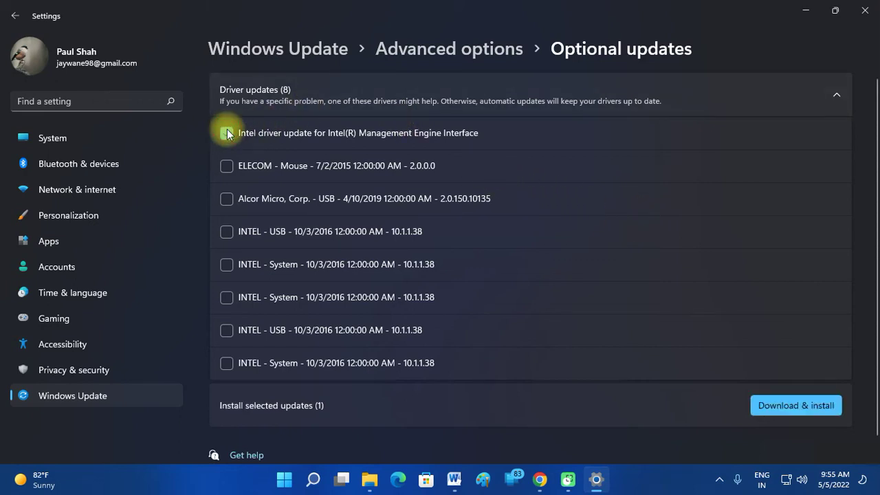
pyautogui.click(221, 165)
pyautogui.click(226, 197)
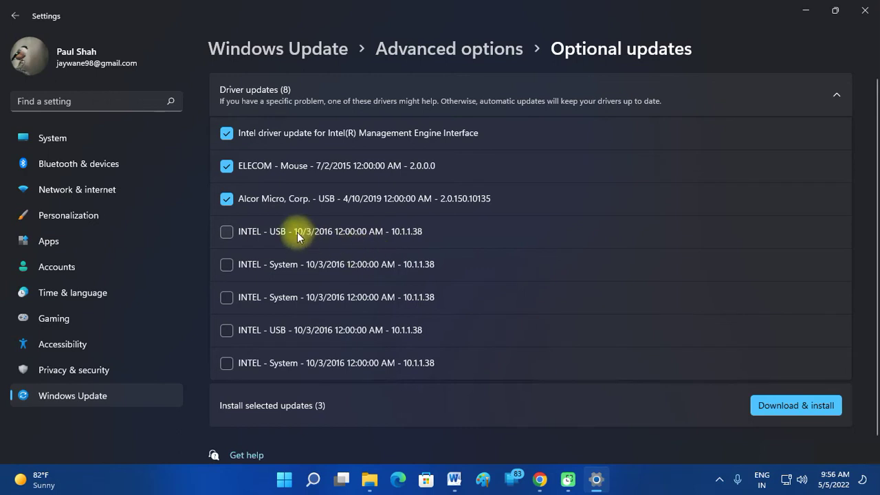
pyautogui.click(226, 164)
pyautogui.click(224, 134)
pyautogui.click(225, 199)
pyautogui.click(867, 11)
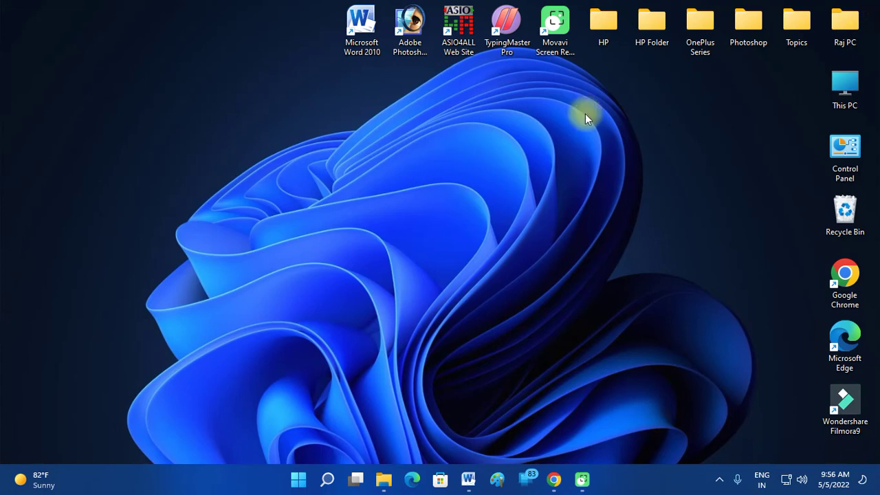
# Step: Open the power button settings under Power Options in Control Panel and unlock the unavailable shutdown settings
pyautogui.click(836, 149)
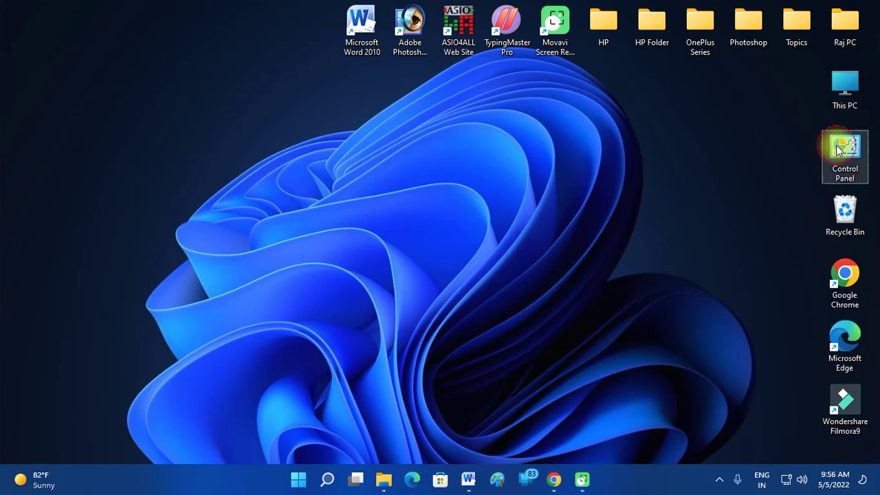
pyautogui.doubleClick(838, 150)
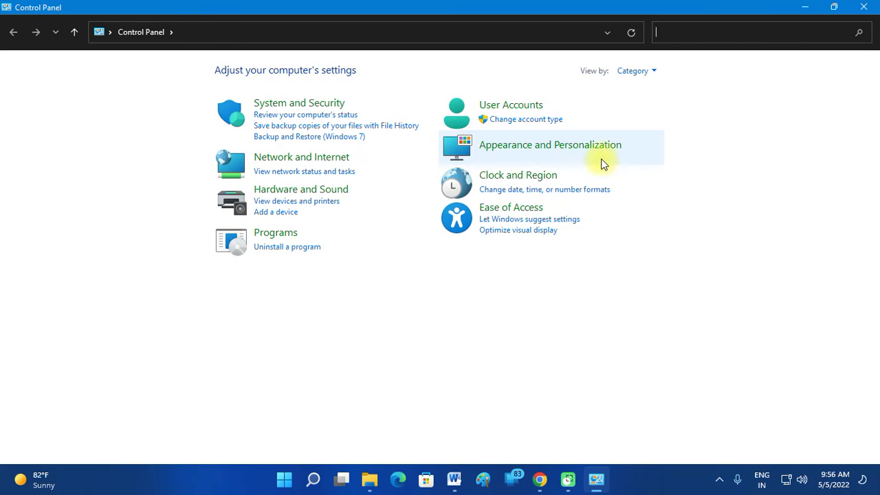
pyautogui.click(305, 102)
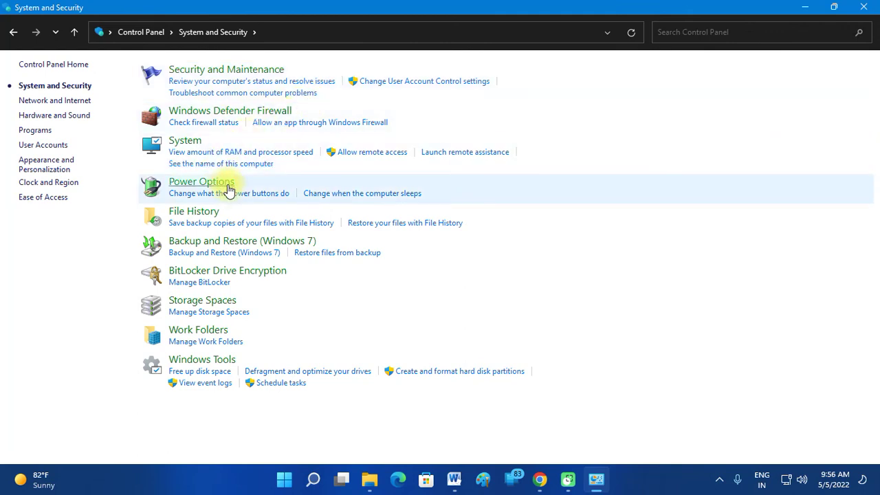
pyautogui.click(227, 184)
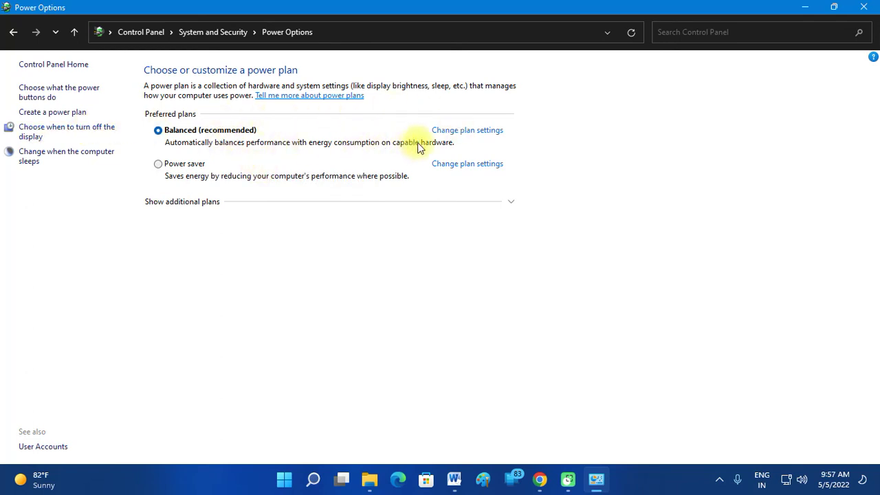
pyautogui.click(44, 96)
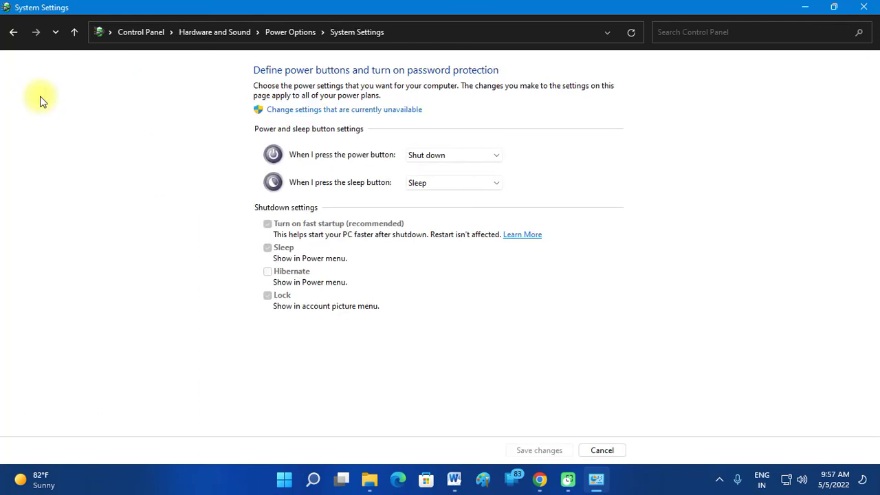
pyautogui.click(297, 110)
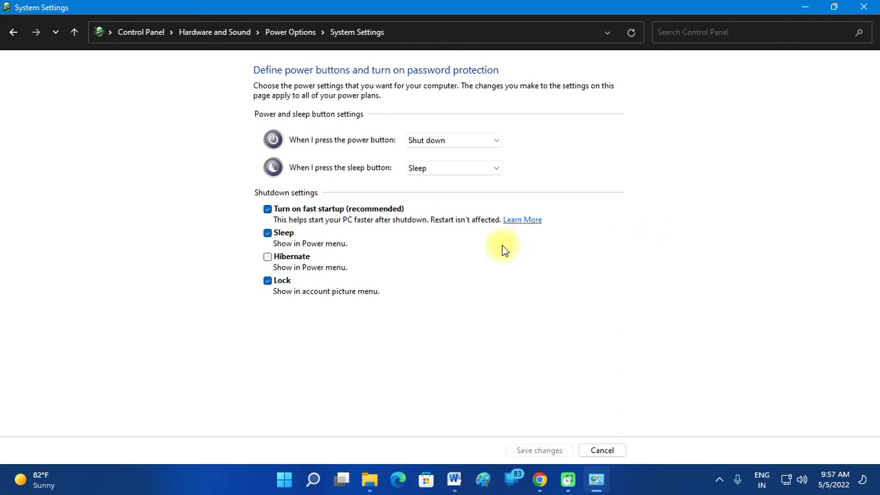
# Step: Turn off fast startup and Sleep in the shutdown settings, and close the window without saving the changes
pyautogui.click(266, 210)
pyautogui.click(267, 234)
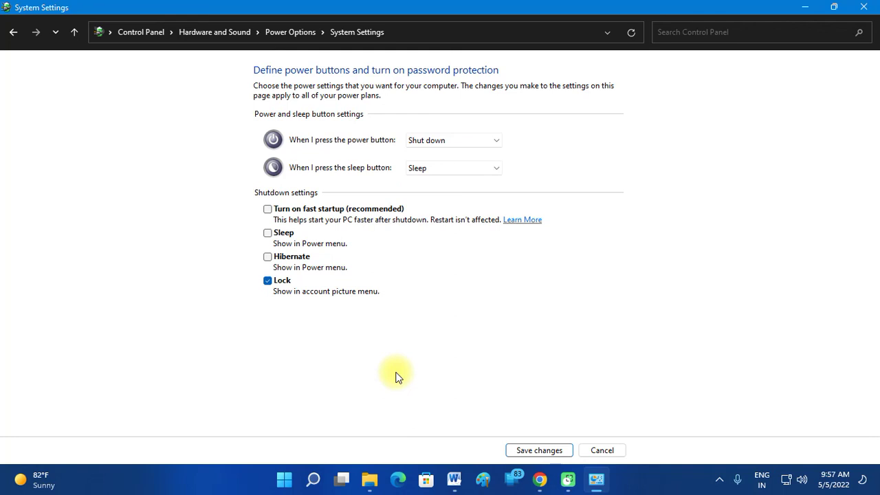
pyautogui.click(872, 8)
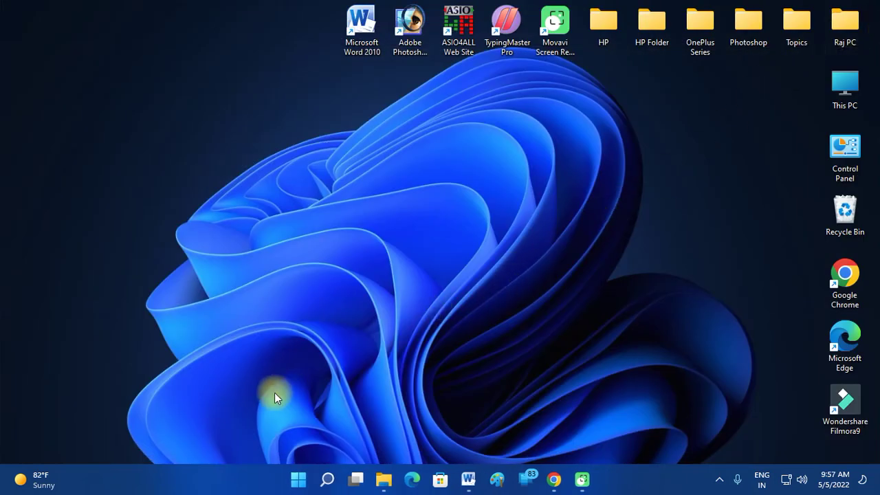
# Step: Enter the command sfc /scannow in Windows Terminal opened with administrator rights, and close the terminal without running it
pyautogui.rightClick(292, 479)
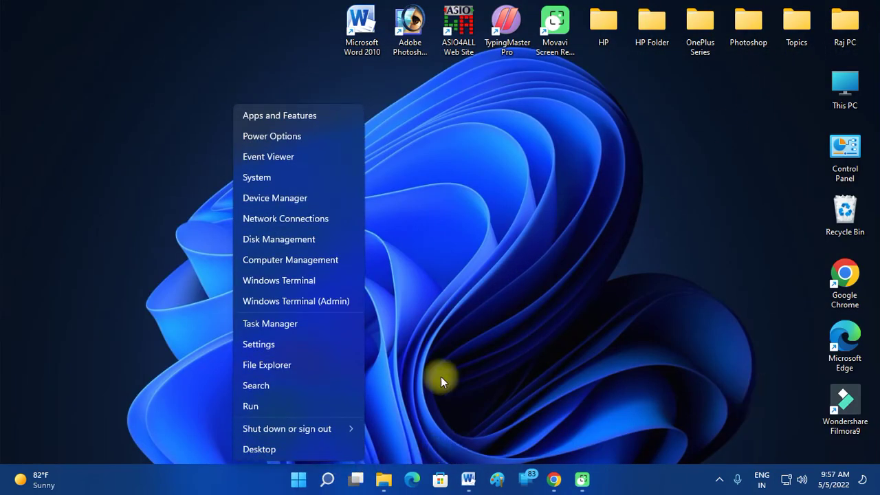
pyautogui.click(326, 305)
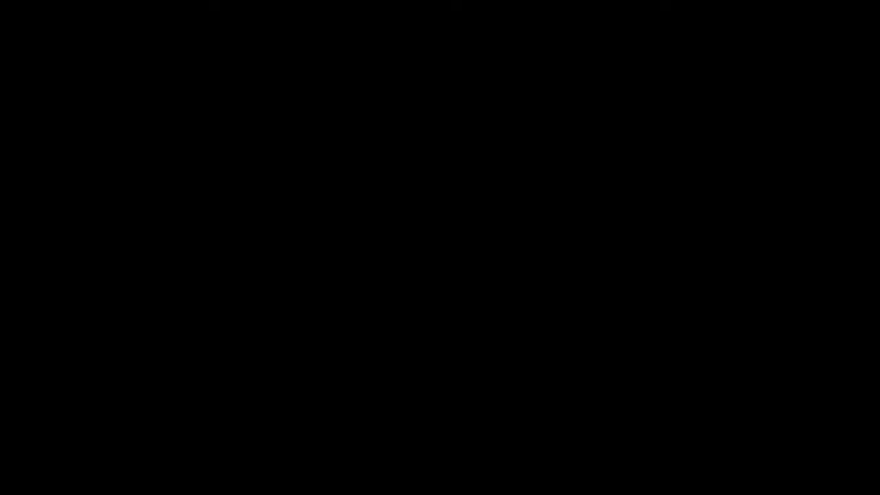
pyautogui.click(365, 338)
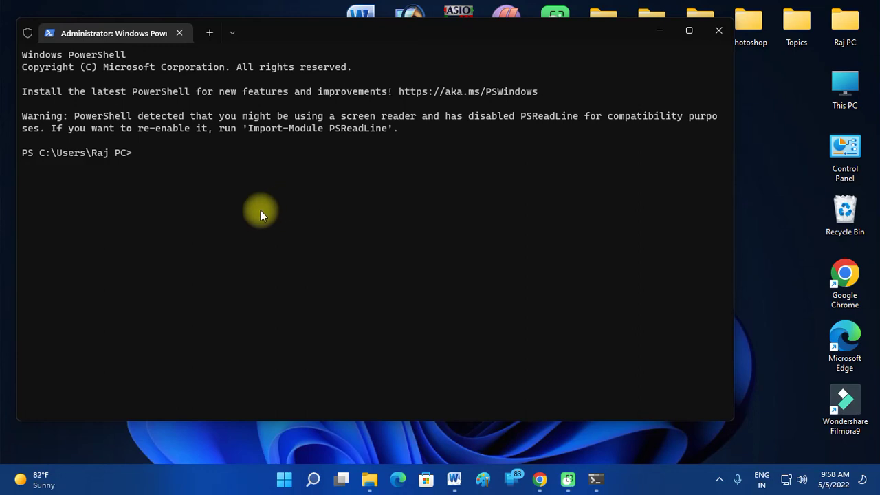
pyautogui.click(190, 153)
pyautogui.write('s')
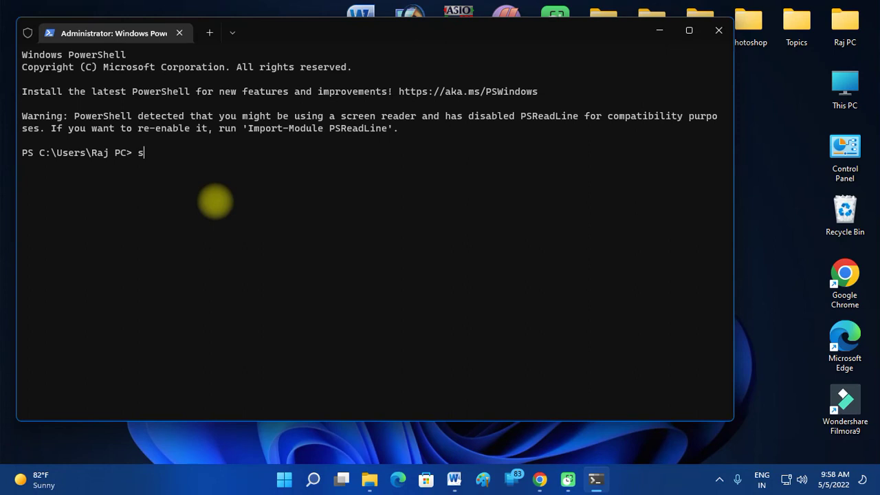
pyautogui.write('fc /scannow')
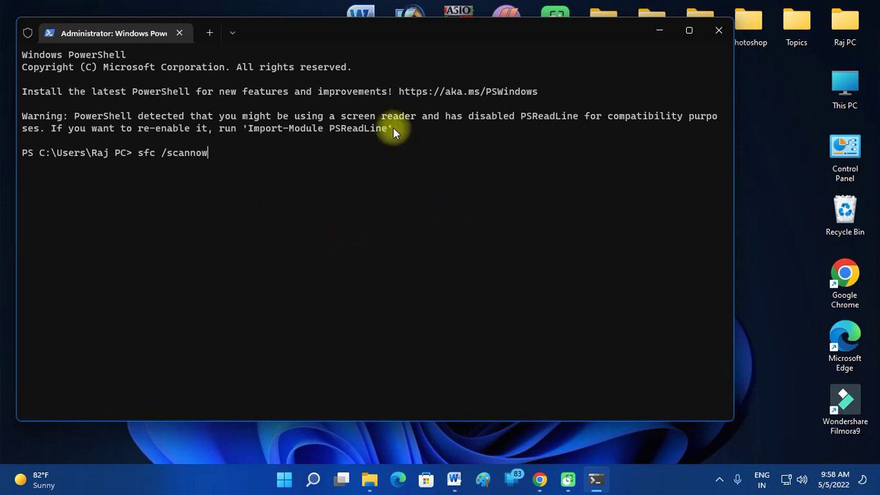
pyautogui.click(714, 31)
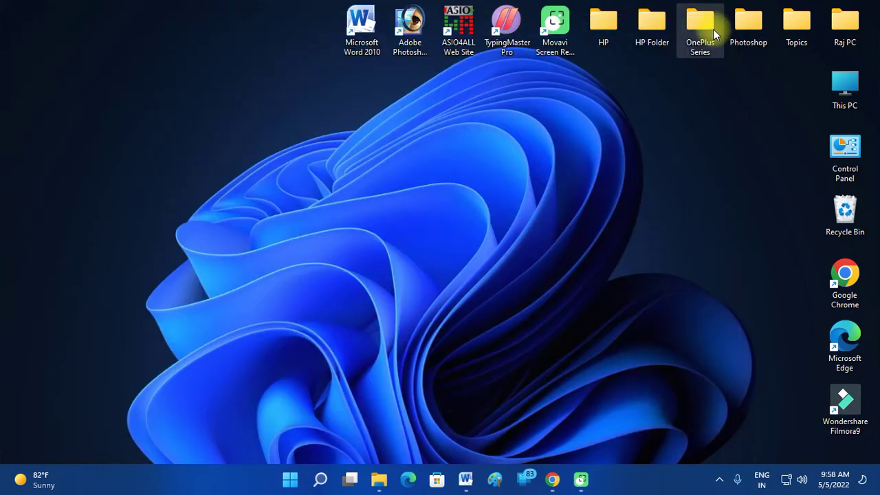